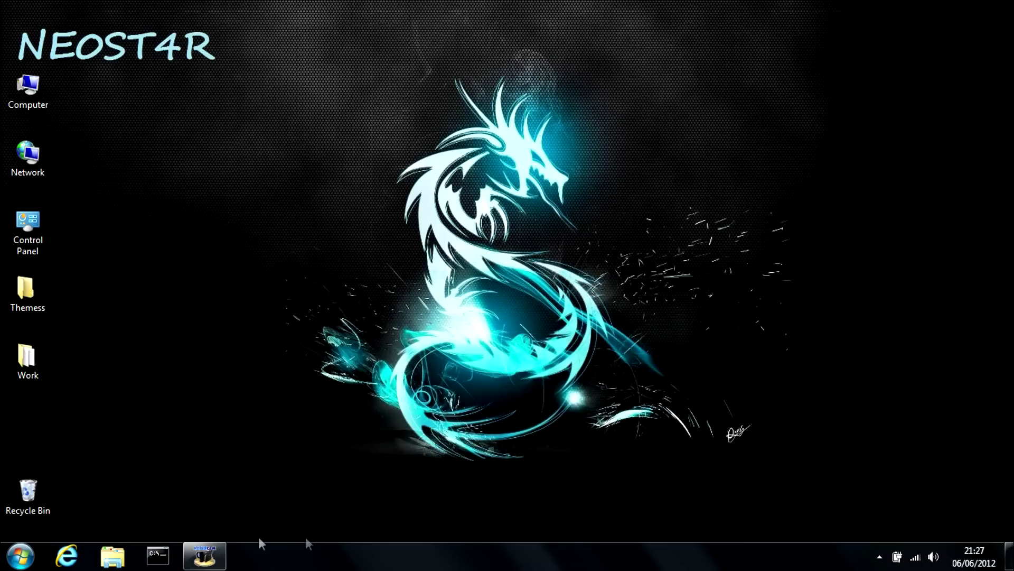
Run msconfig from the command prompt window.
click(162, 558)
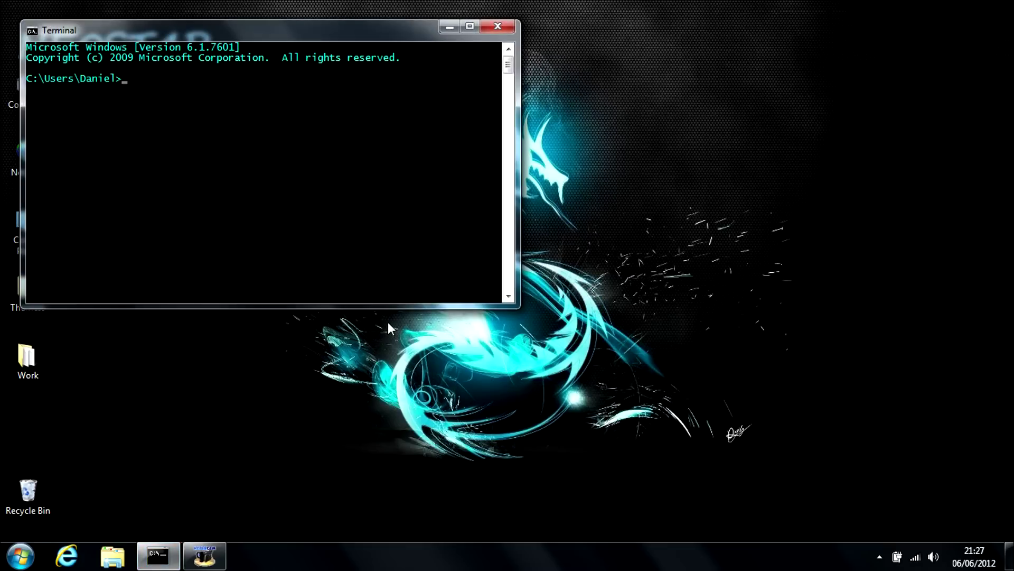
text(msconfig)
key(Return)
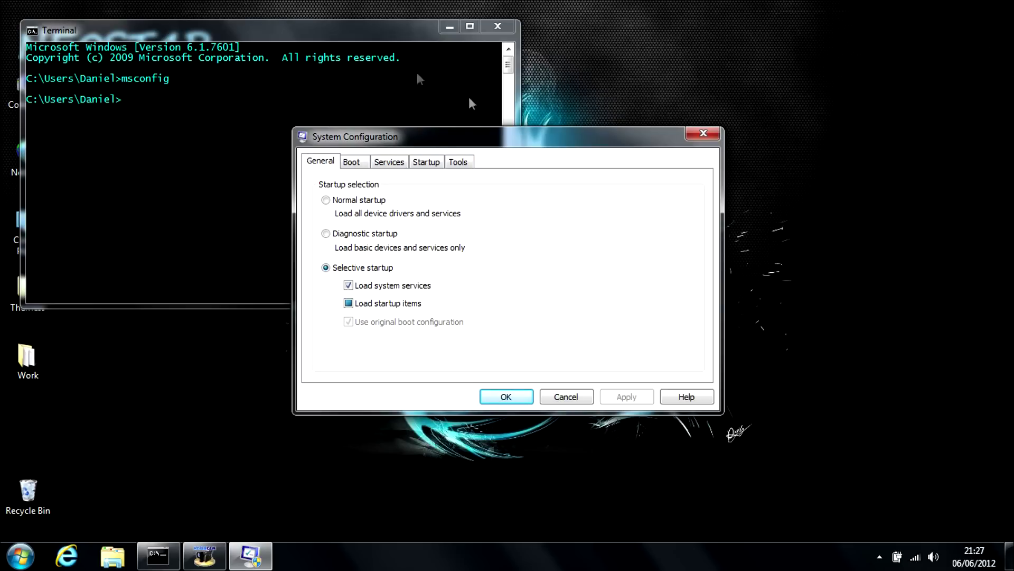
Review the Startup items, where Adobe Acrobat, iTunes, Java and Trend Micro are disabled.
click(424, 164)
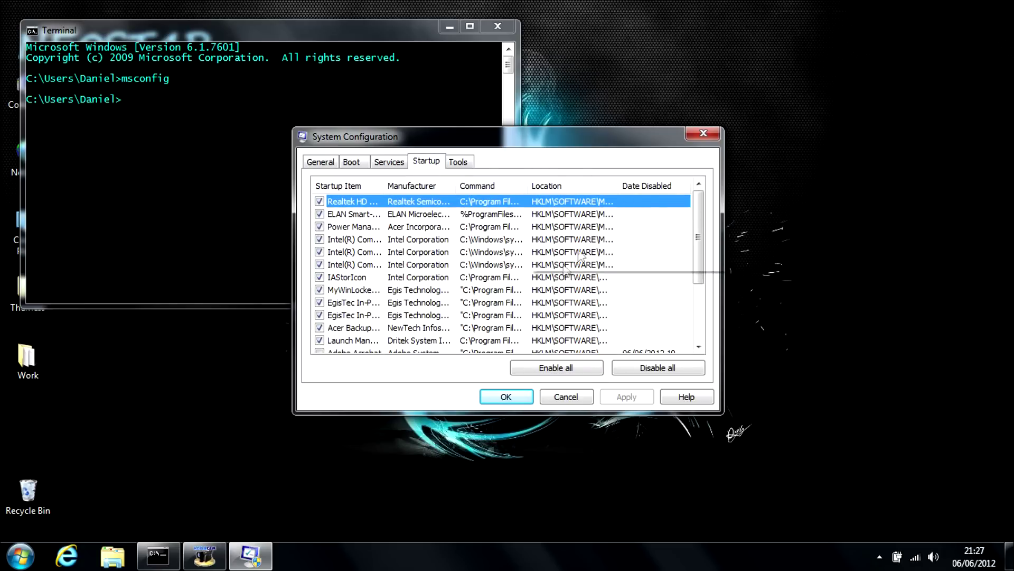
mouse_move(696, 222)
mouse_down()
mouse_move(711, 290)
mouse_move(705, 214)
mouse_up()
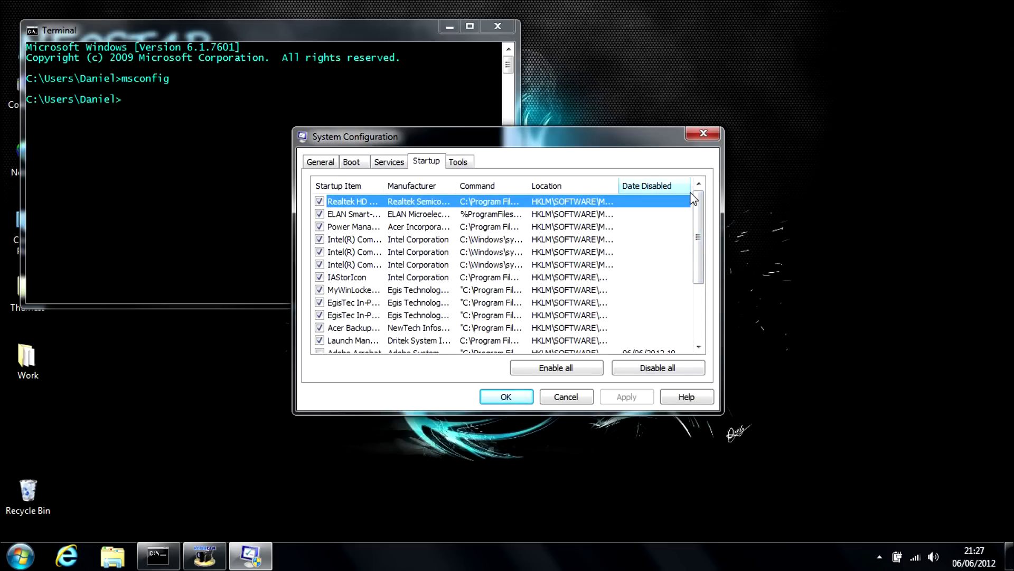
drag(698, 212, 700, 293)
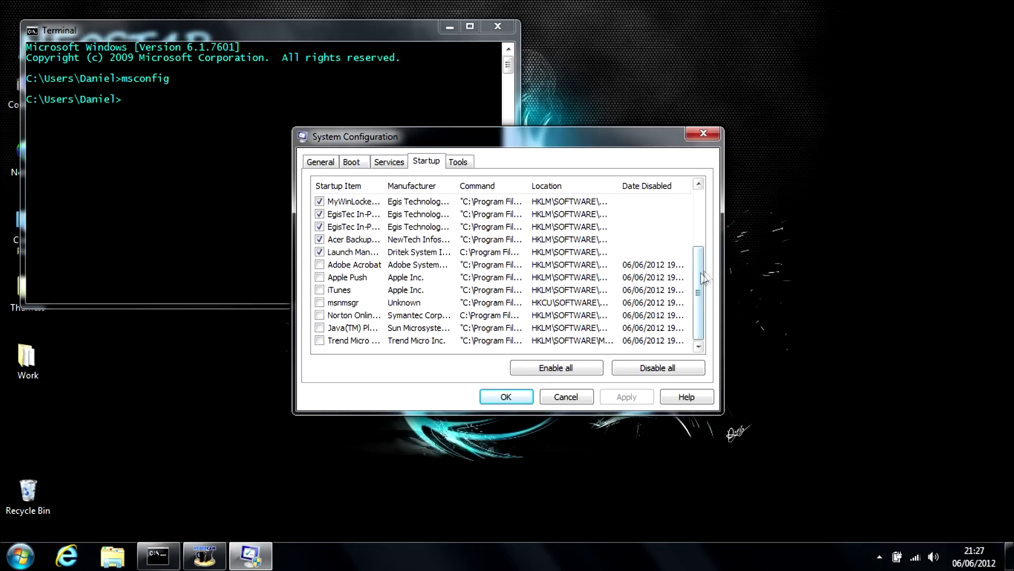
drag(700, 272, 705, 219)
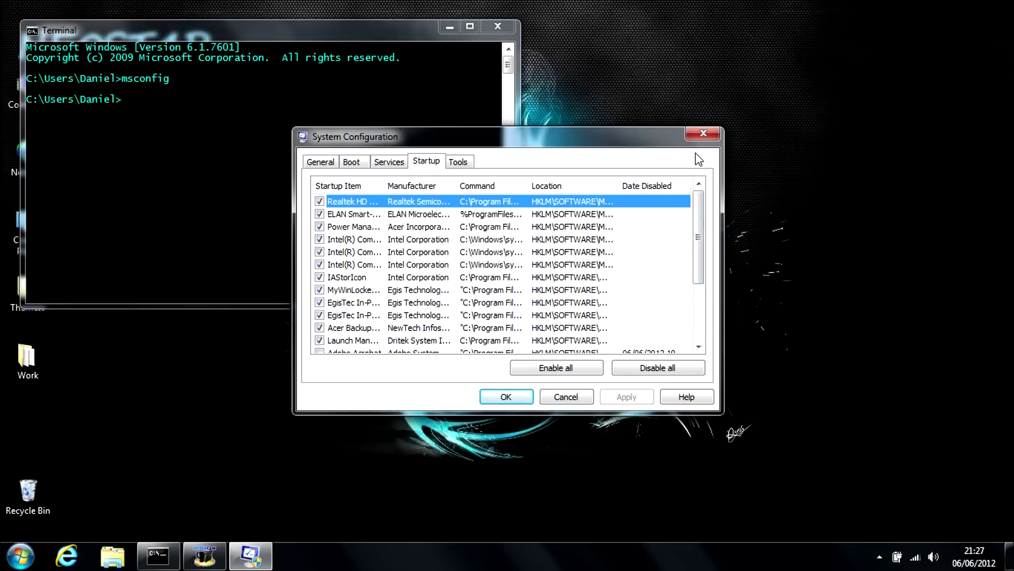
Close msconfig and the command prompt, then review the 50 installed programs (3.57 GB) in Programs and Features.
click(704, 133)
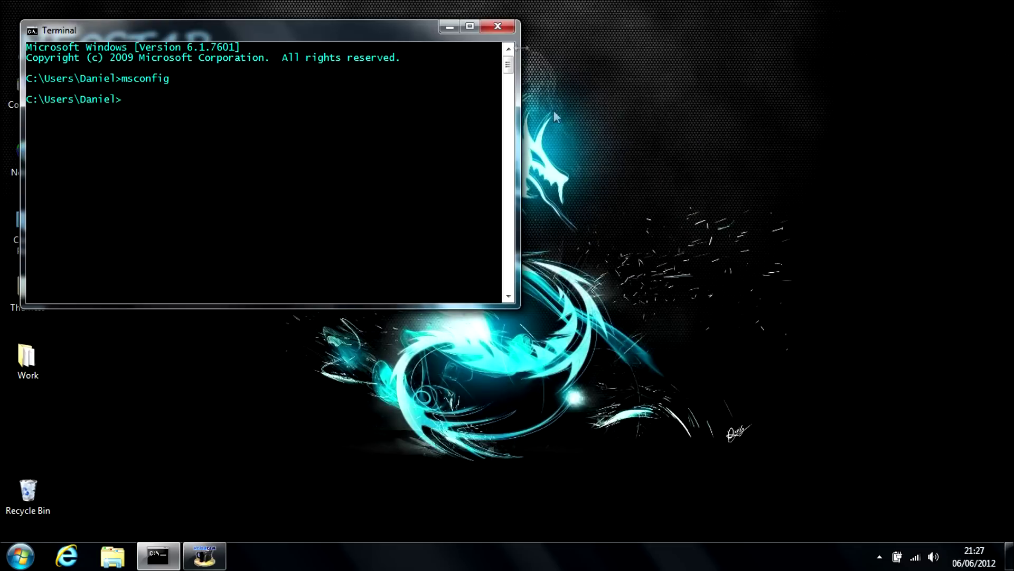
click(503, 23)
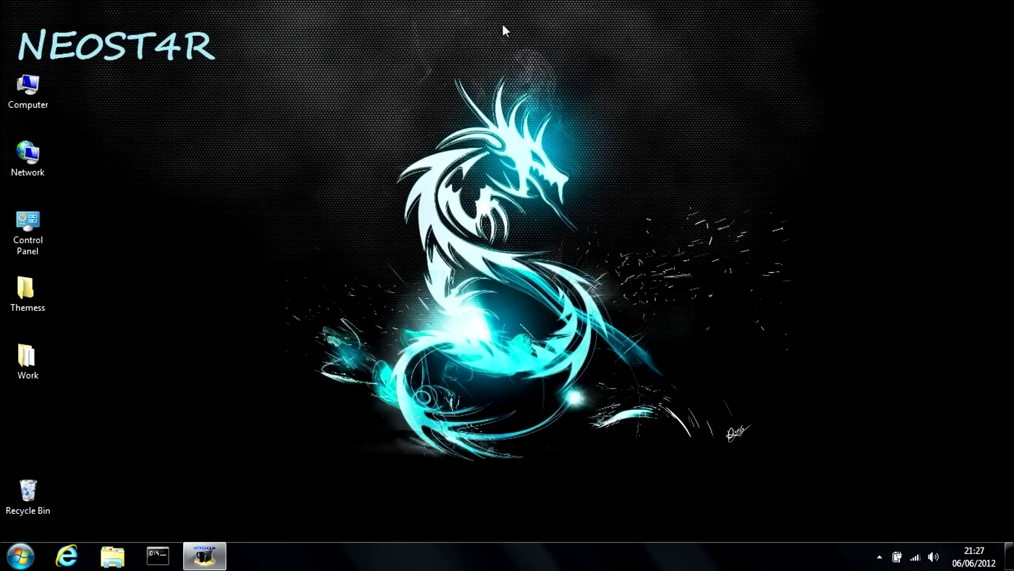
click(13, 560)
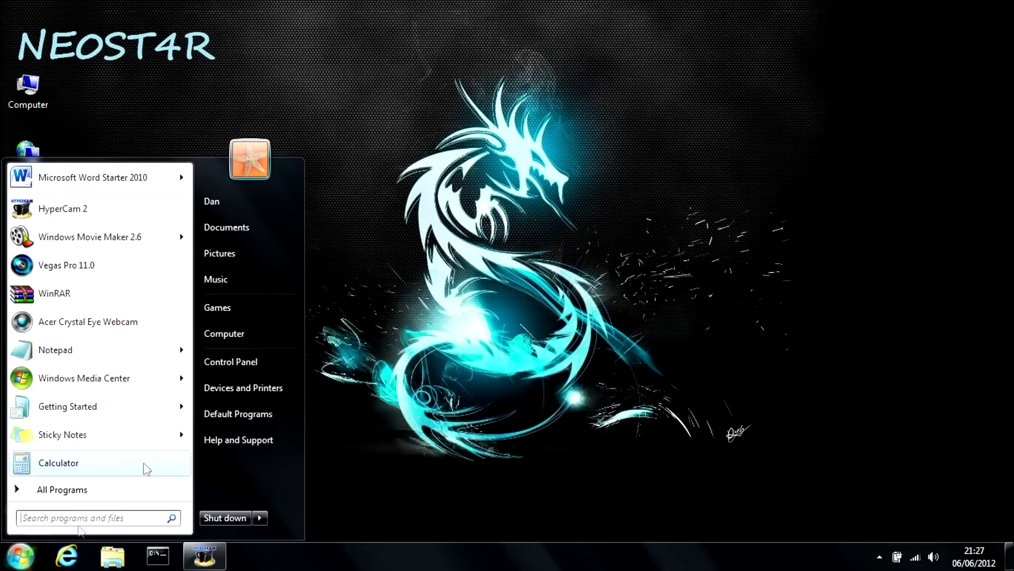
click(246, 360)
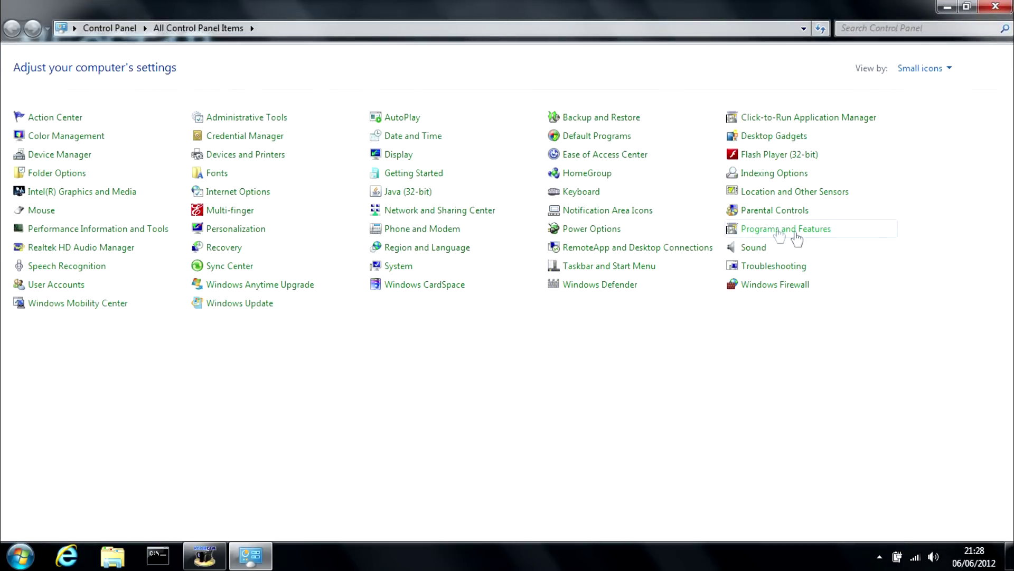
click(828, 234)
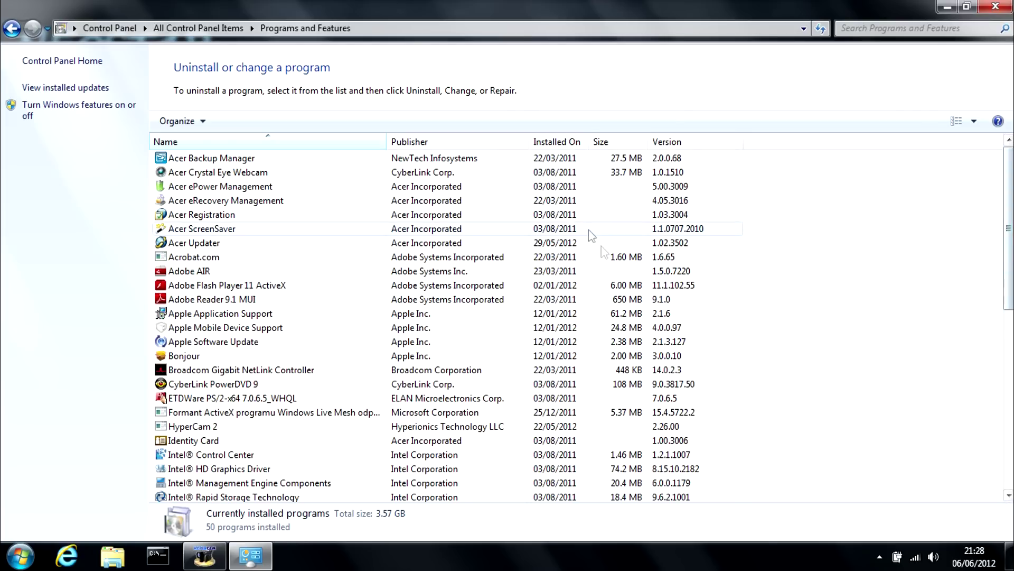
drag(1009, 221, 1011, 392)
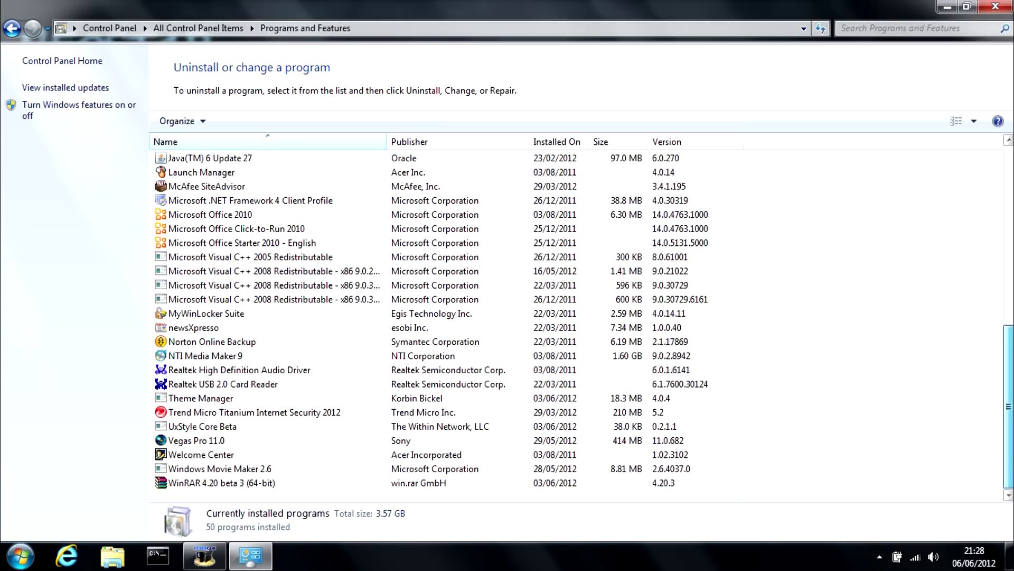
drag(1009, 402, 998, 200)
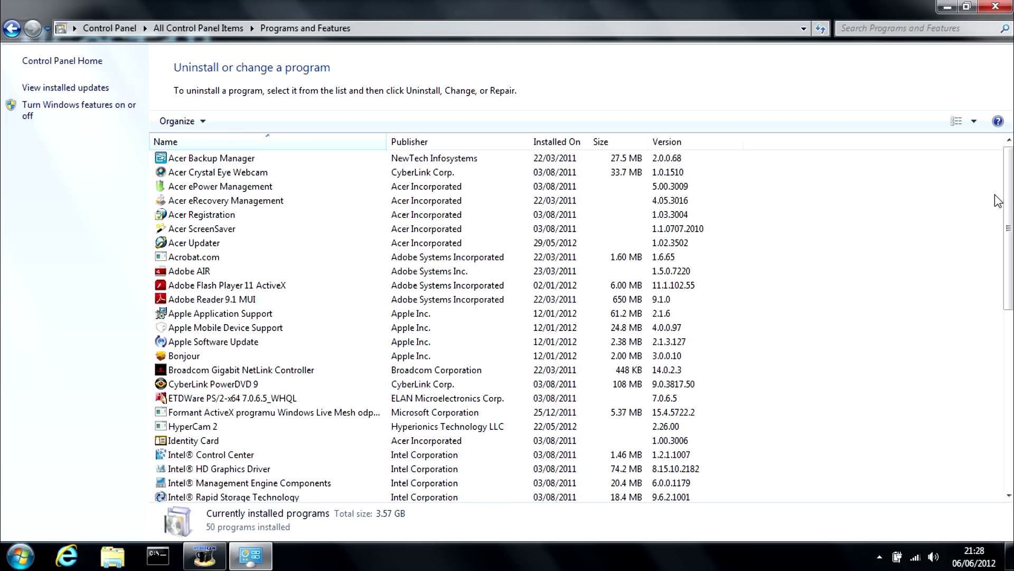
Close Programs and Features and view Acer (C:) properties: 67.6 GB used, 592 GB free.
click(1007, 7)
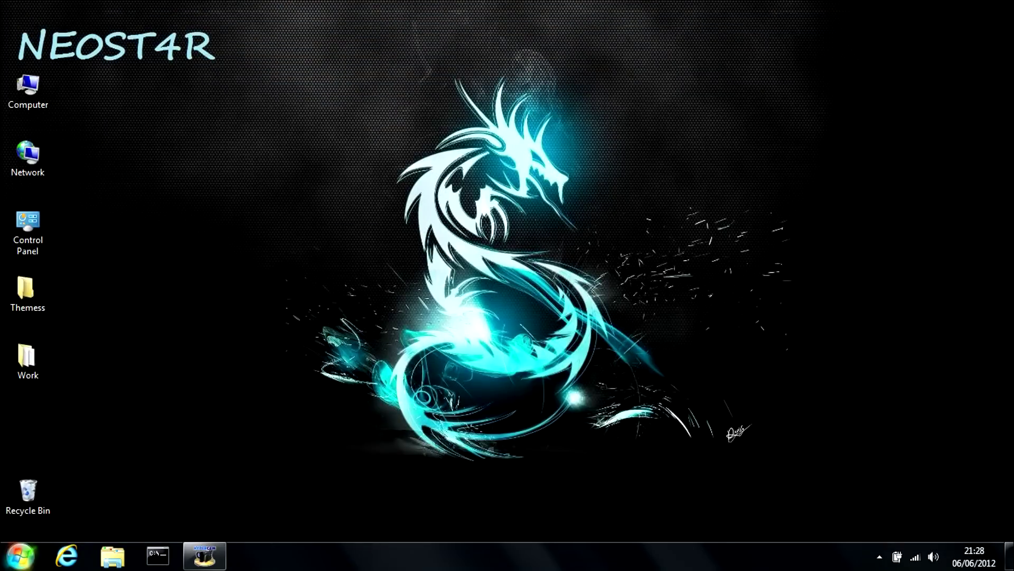
click(20, 556)
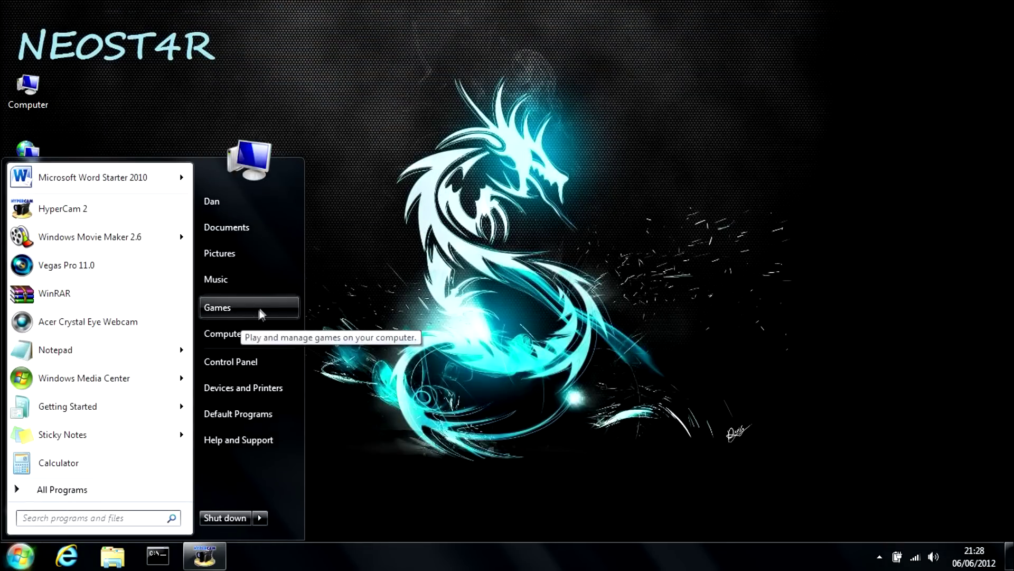
click(264, 332)
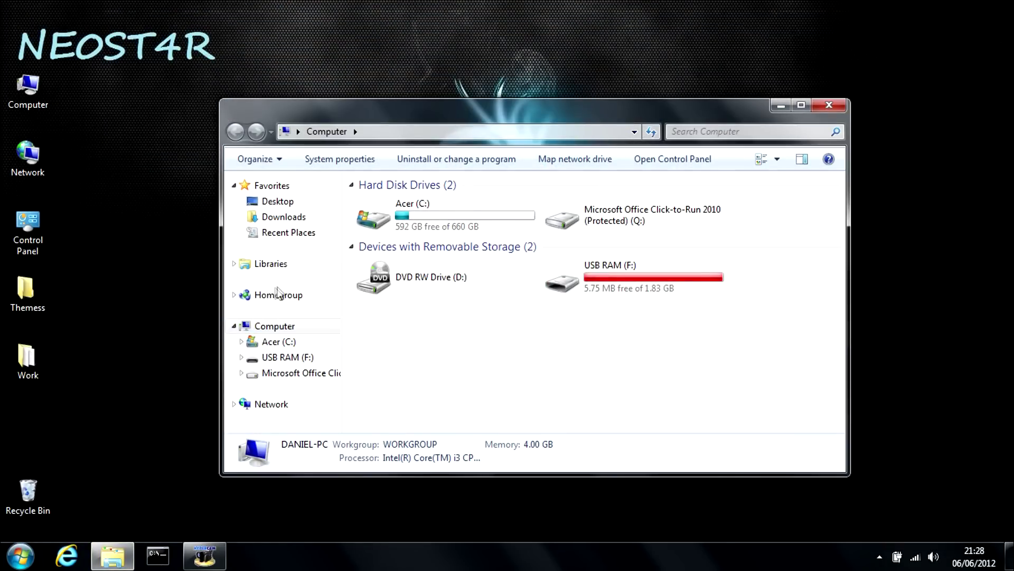
right_click(389, 219)
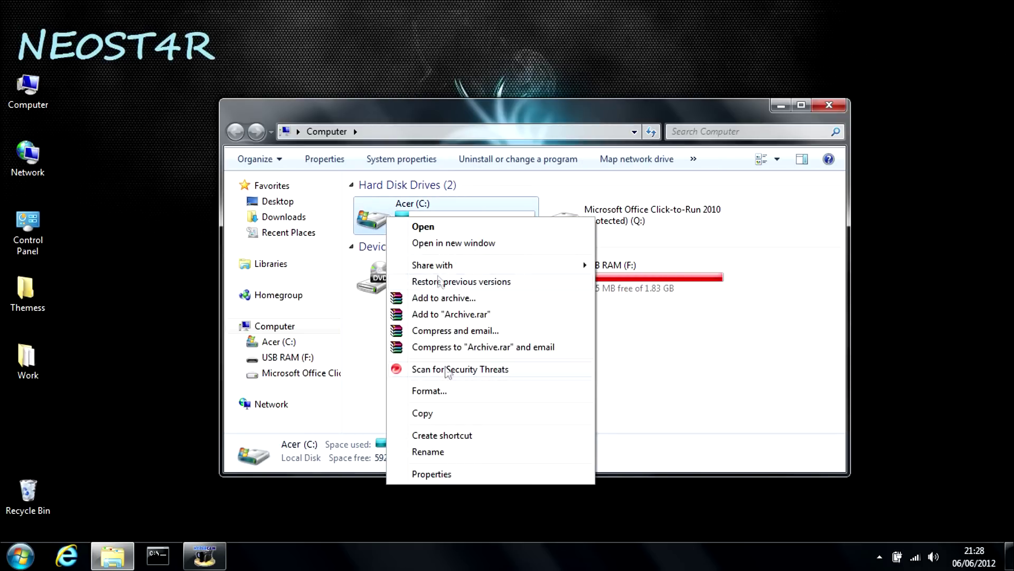
click(431, 474)
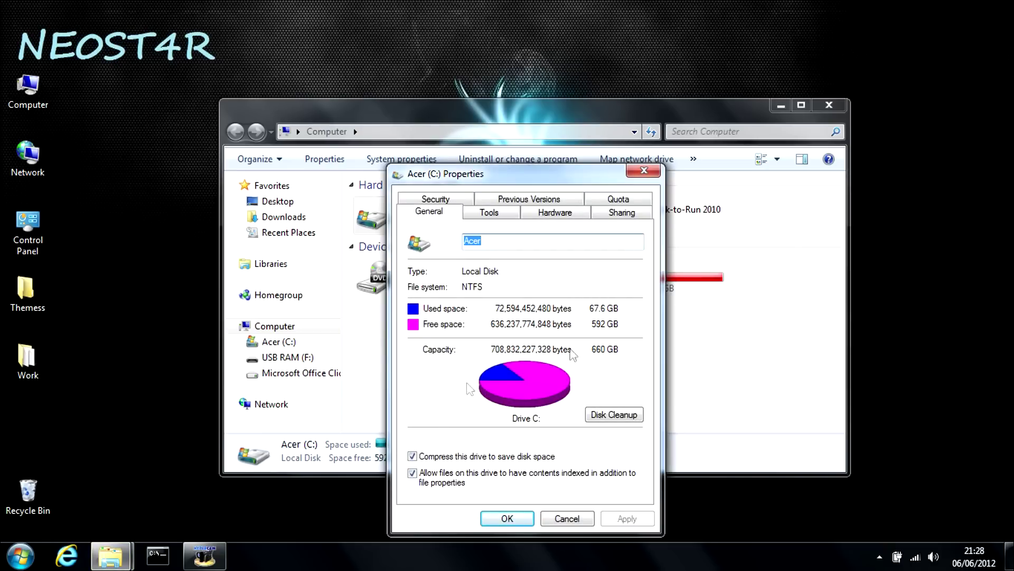
Scan drive C: with Disk Cleanup and review the 22.7 GB of removable files, mostly Recycle Bin.
click(615, 417)
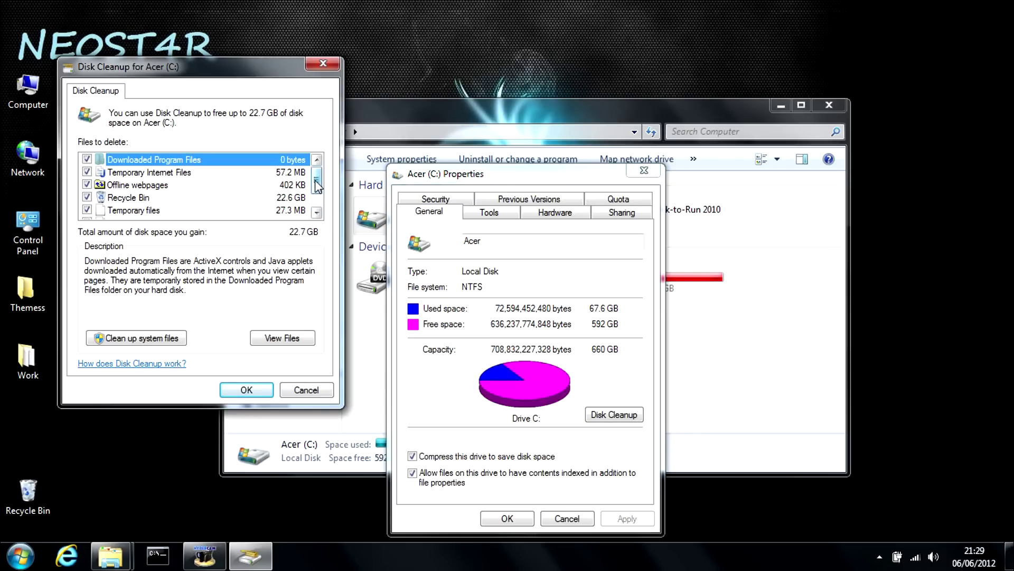
mouse_move(316, 185)
mouse_down()
mouse_move(324, 214)
mouse_move(320, 187)
mouse_up()
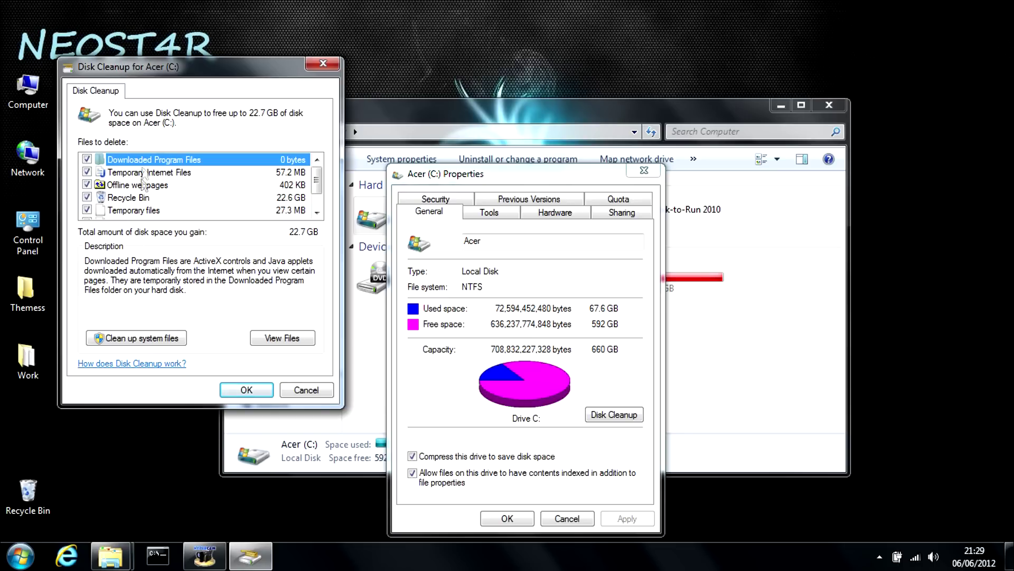
click(317, 212)
click(317, 211)
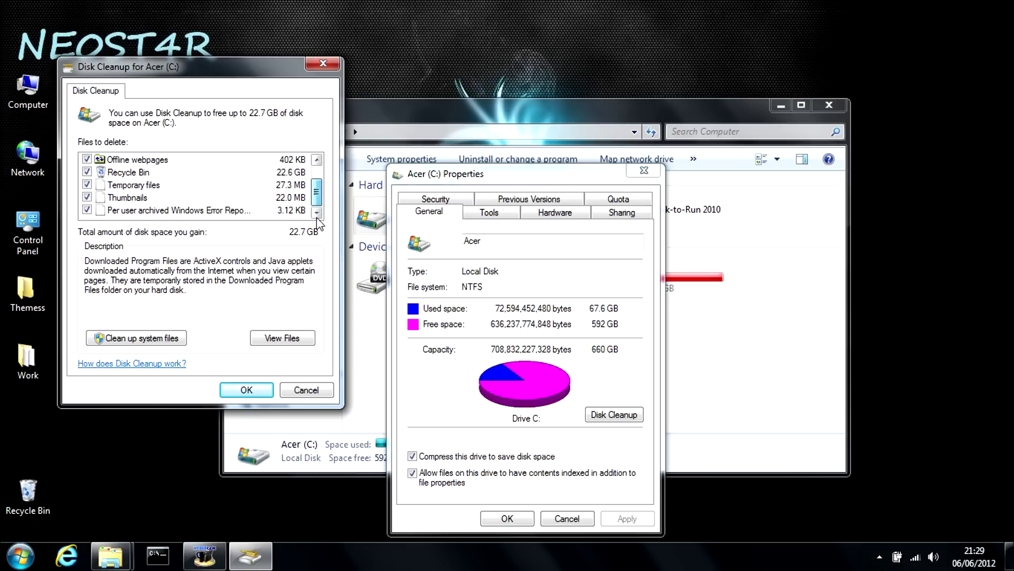
Close Disk Cleanup without deleting anything, reposition the Acer (C:) Properties dialog, then close it.
click(325, 63)
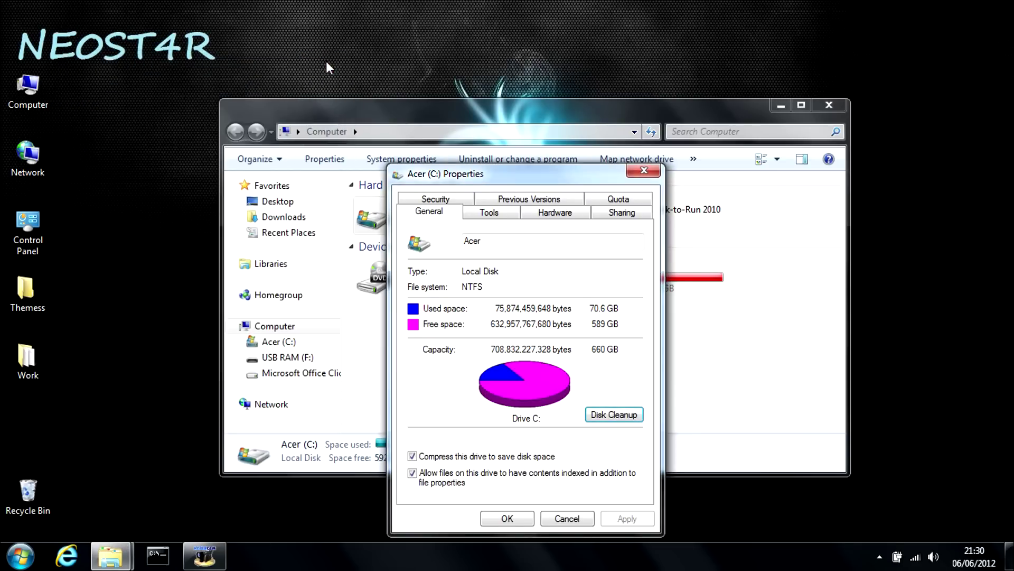
drag(479, 180, 421, 112)
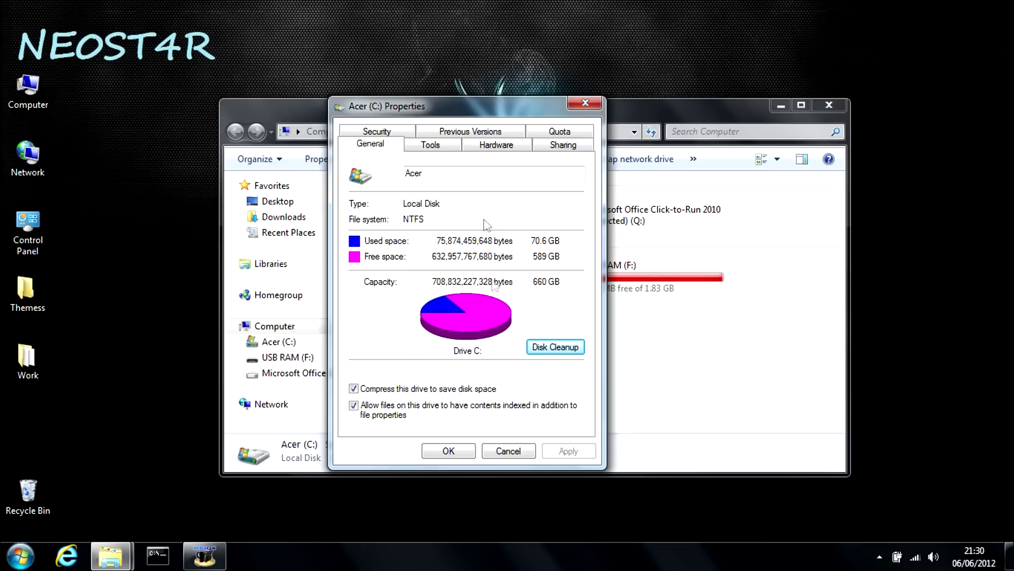
drag(467, 110, 790, 108)
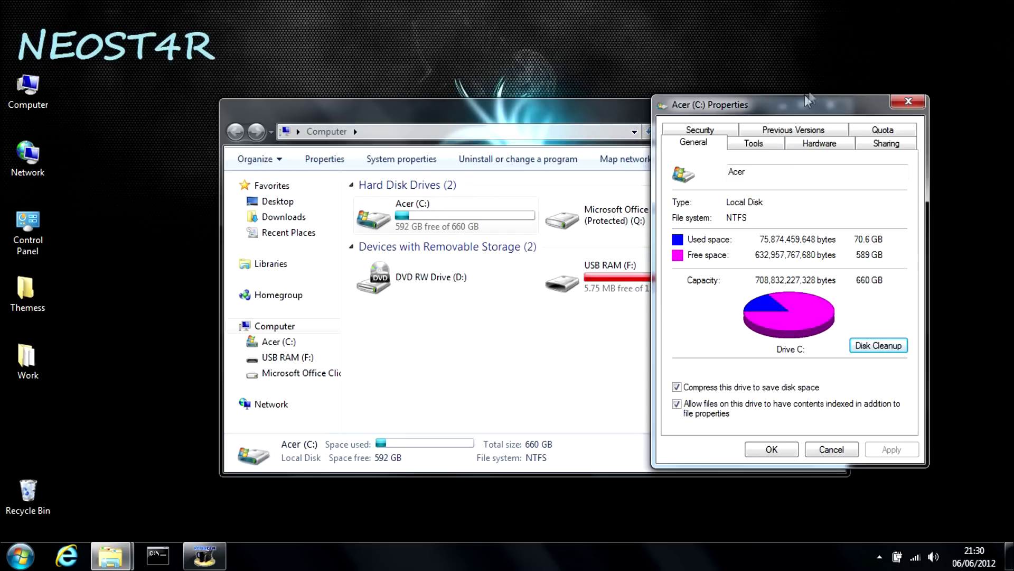
drag(798, 98, 721, 105)
click(831, 108)
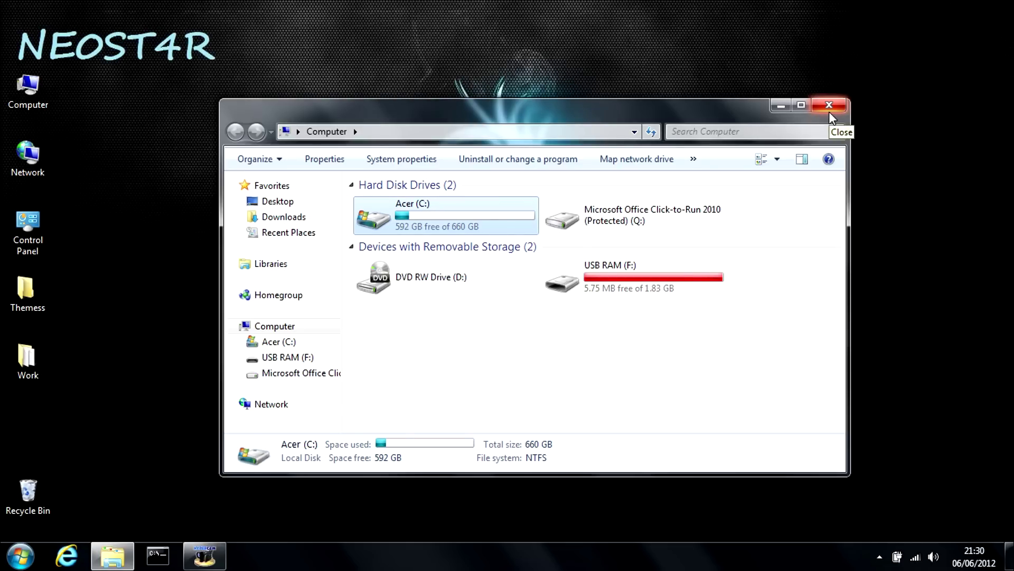
Close the Computer window and launch Disk Defragmenter by searching 'defrag' in the Start menu.
click(829, 112)
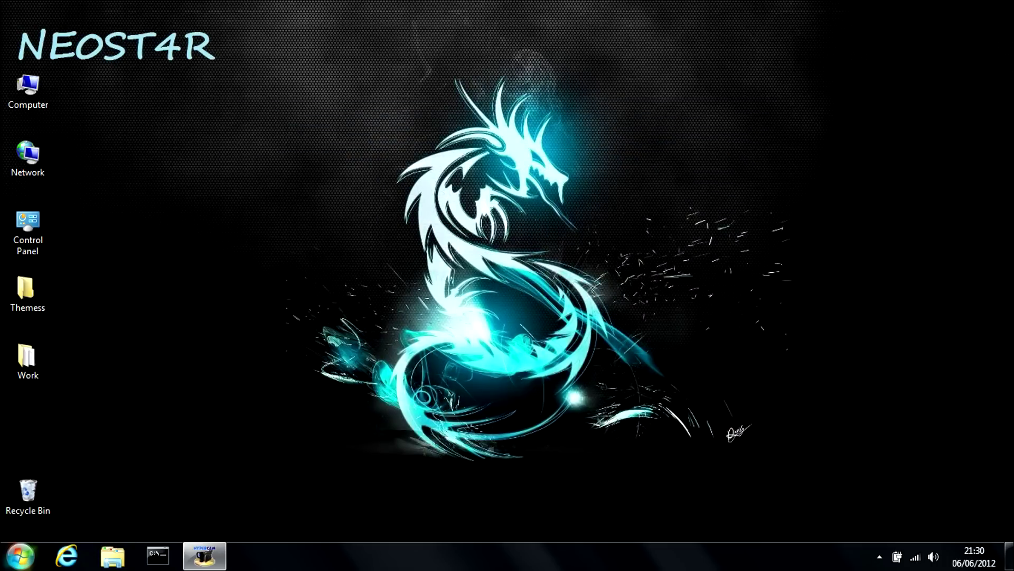
click(20, 556)
click(54, 518)
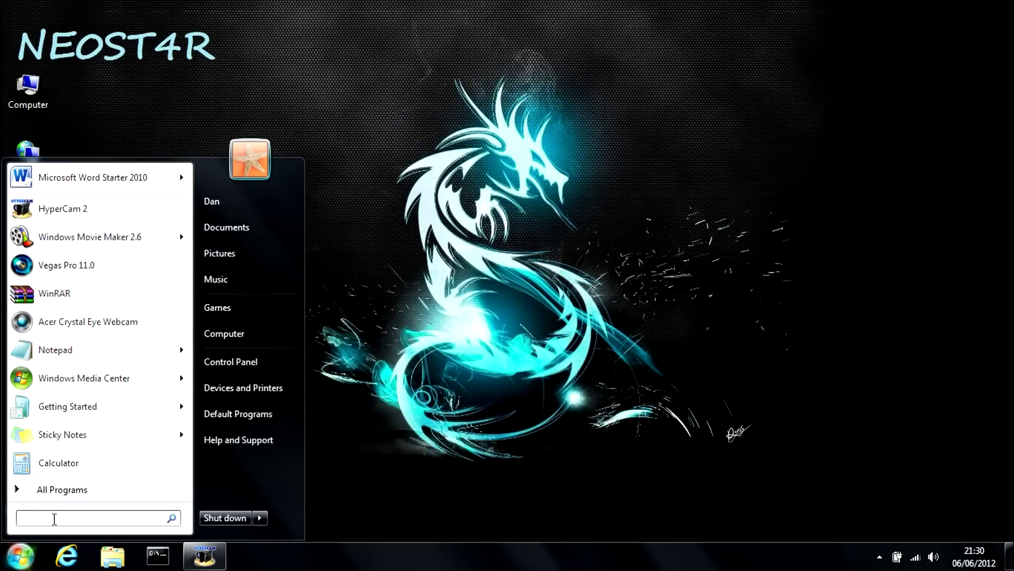
text(defrag)
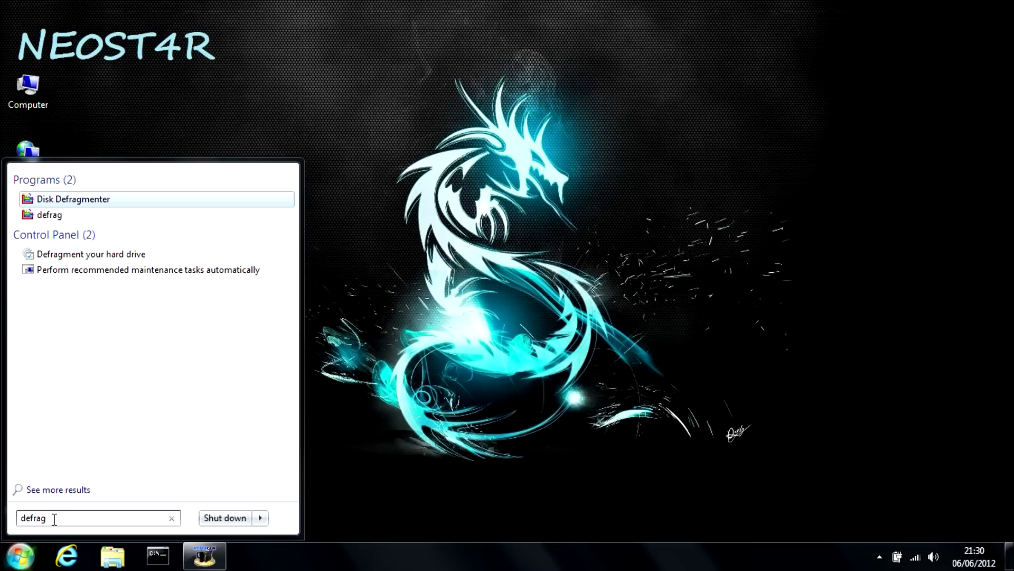
click(104, 200)
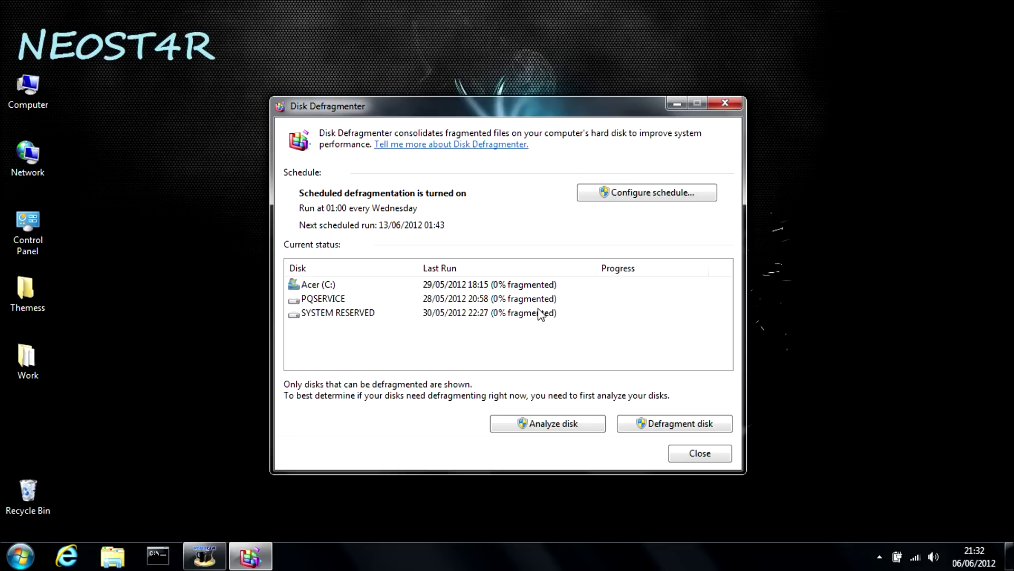
Confirm all disks show 0% fragmented, select SYSTEM RESERVED, then close Disk Defragmenter.
click(16, 556)
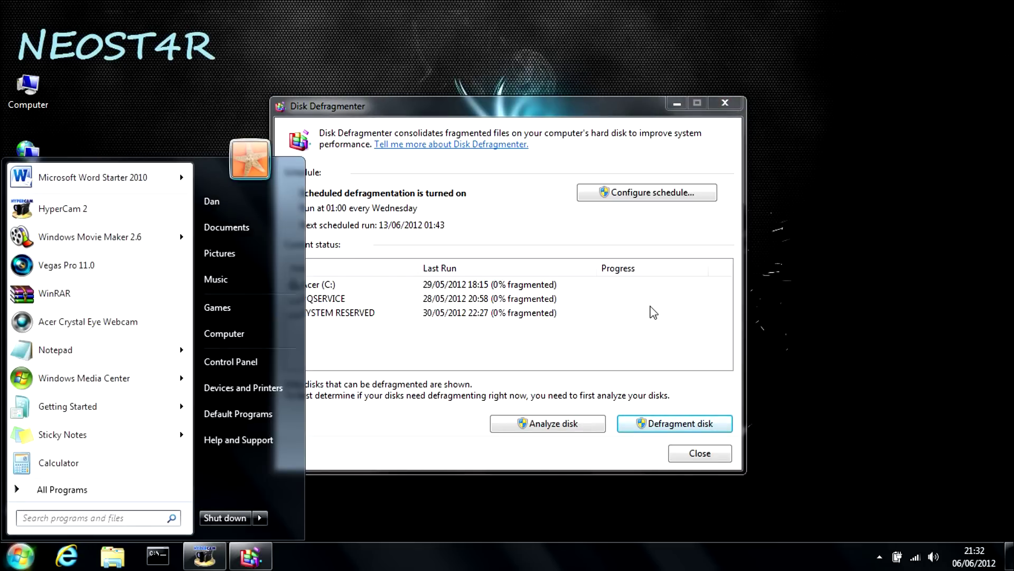
click(458, 313)
click(509, 355)
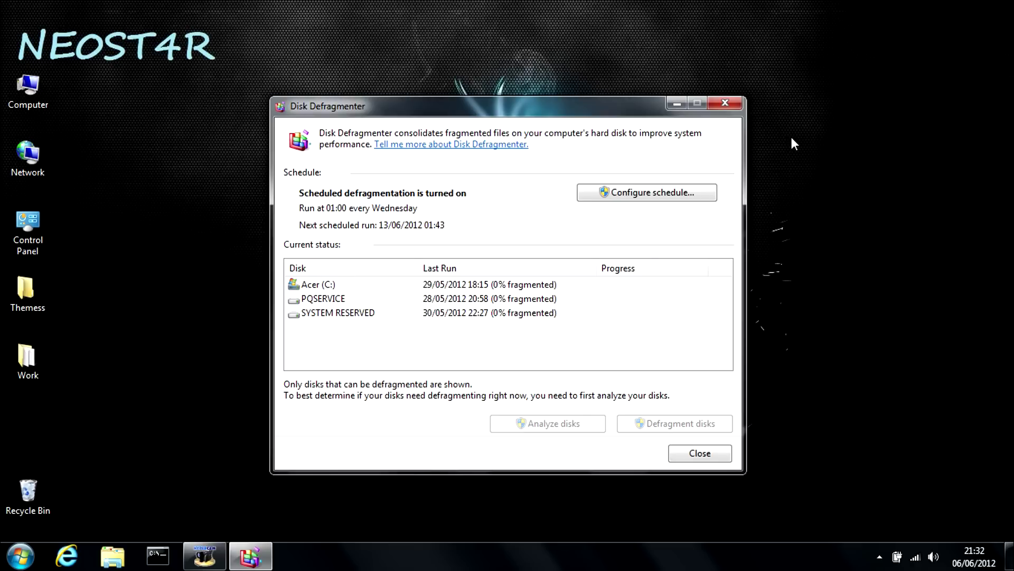
click(729, 102)
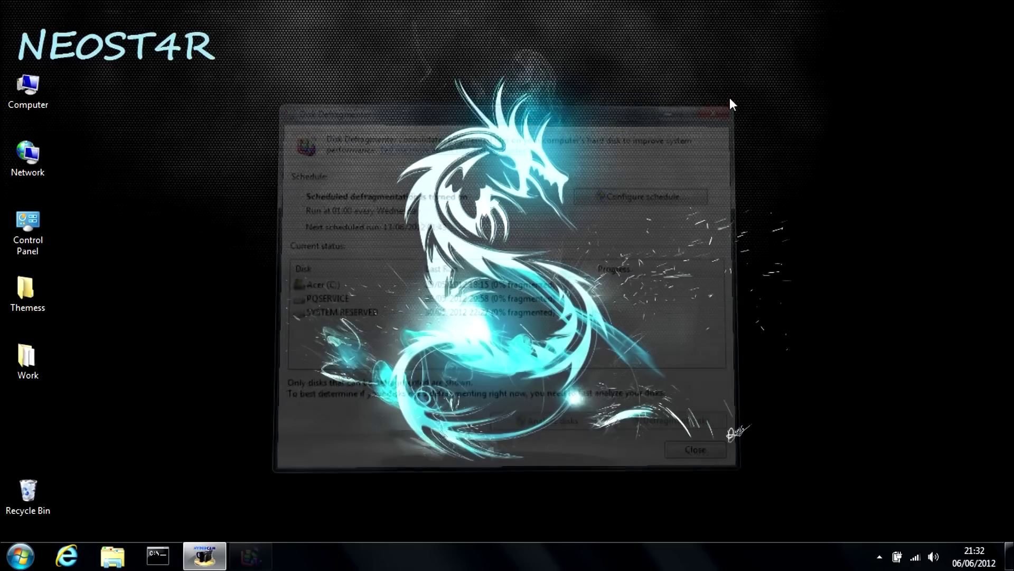